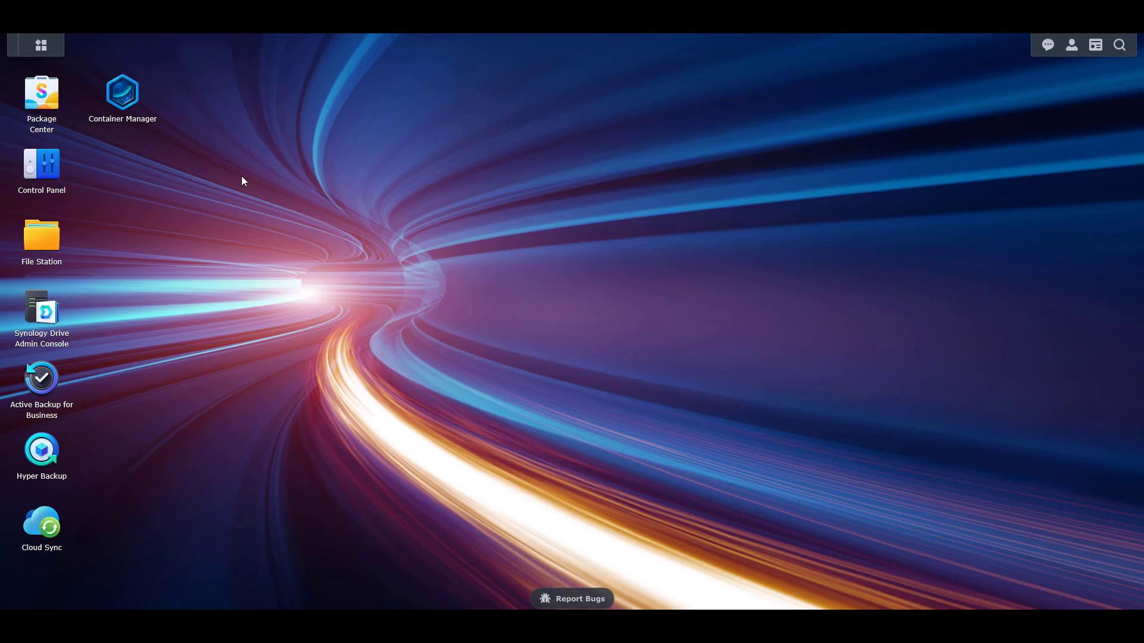
Step: Launch Container Manager from the DSM desktop
click(131, 105)
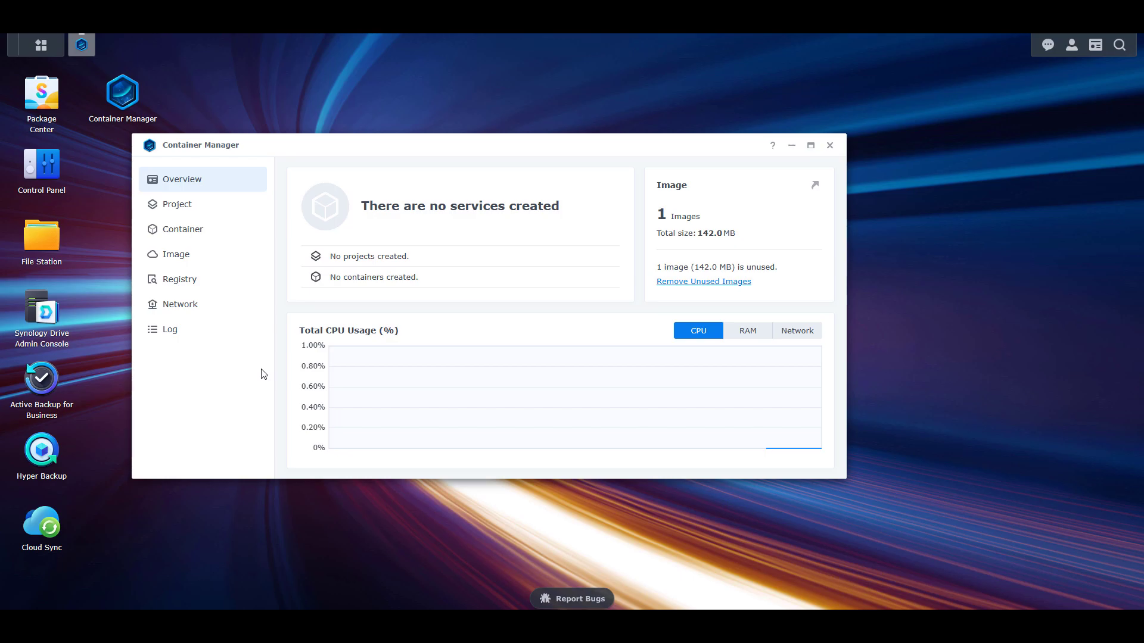
Step: Start a new project and set its path to the /docker/Jellyfin folder
click(207, 215)
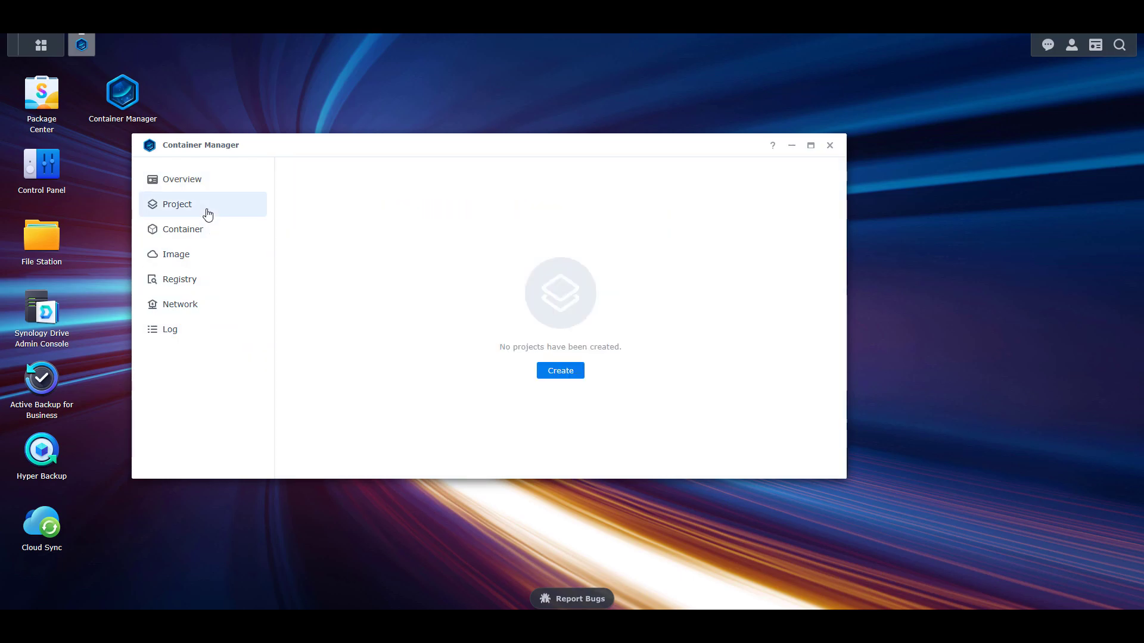
click(553, 374)
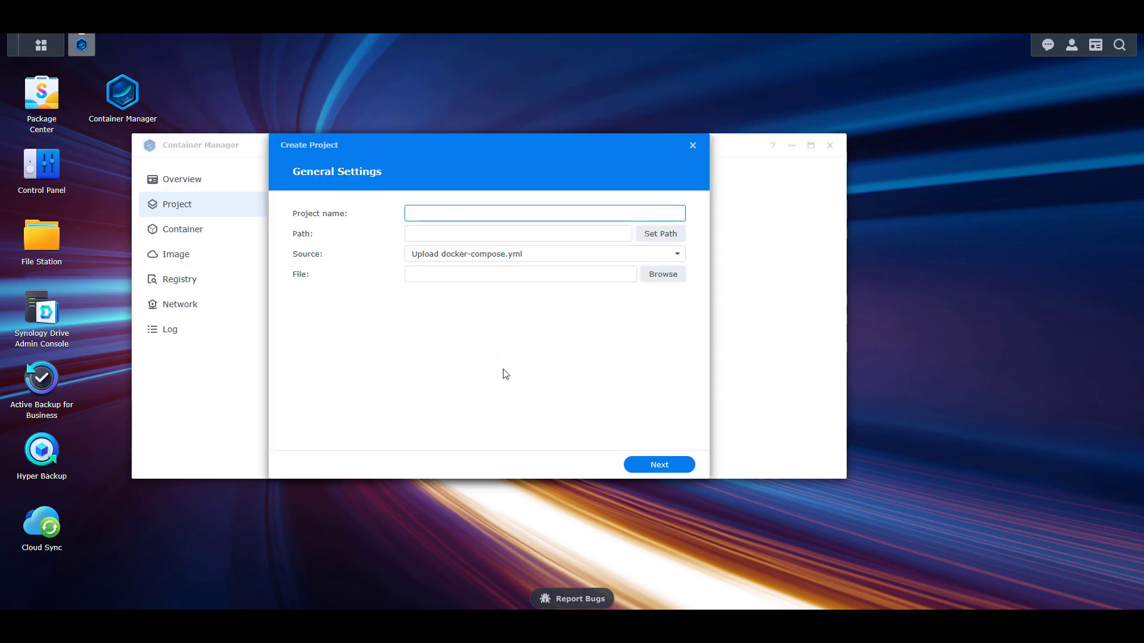
text(jellyfin)
click(643, 236)
click(381, 250)
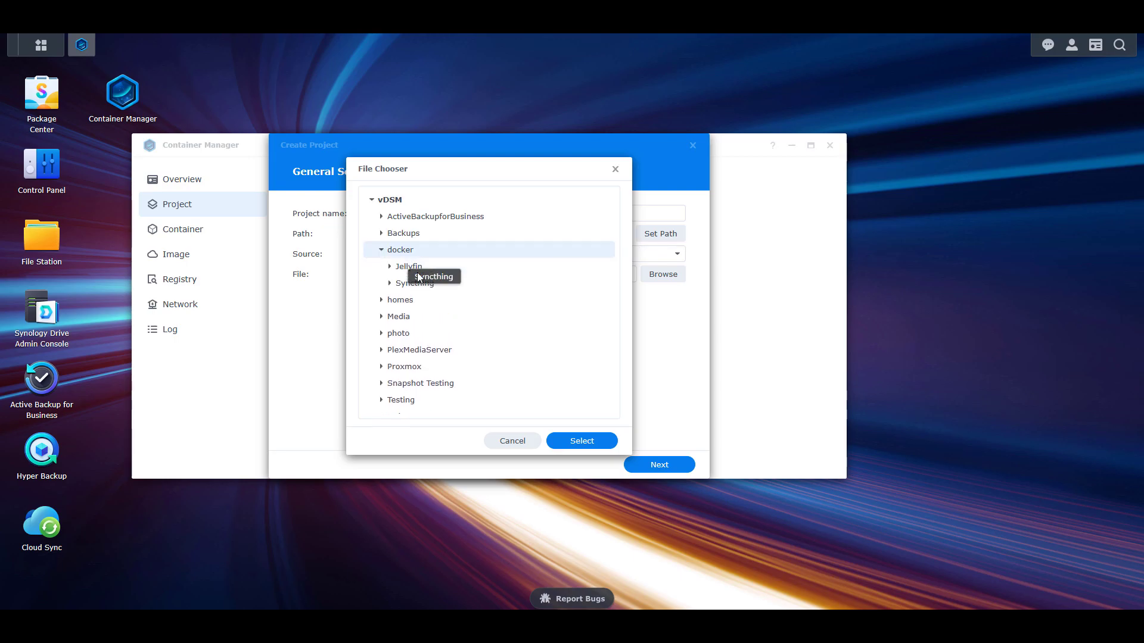
click(411, 267)
click(582, 441)
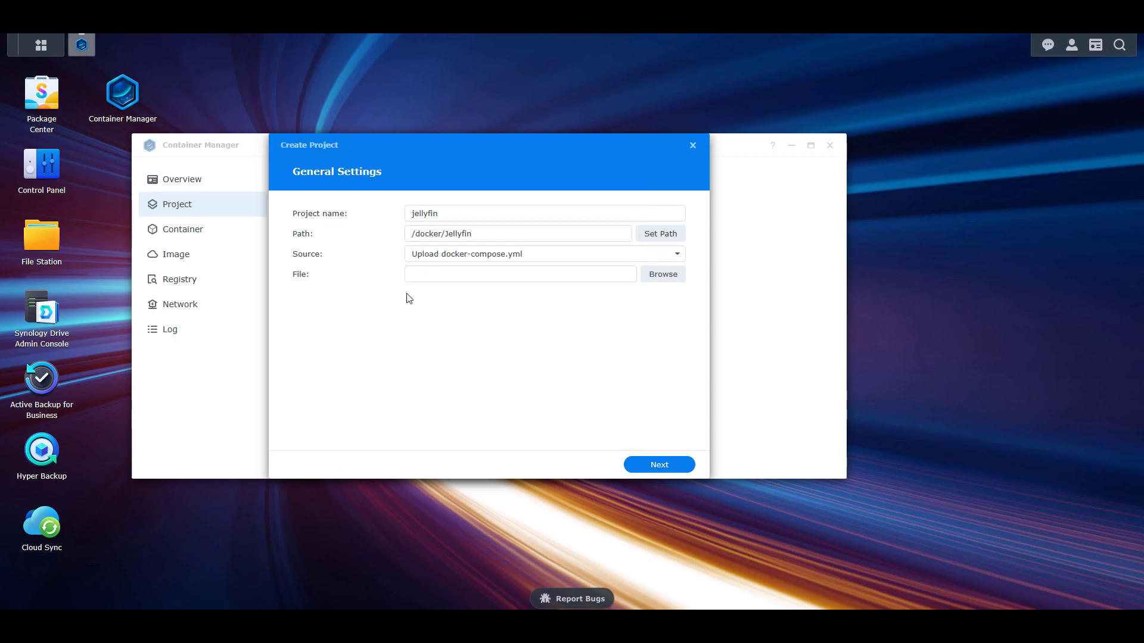
Step: Choose to create docker-compose.yml directly and paste in the Jellyfin compose configuration
click(454, 254)
click(454, 291)
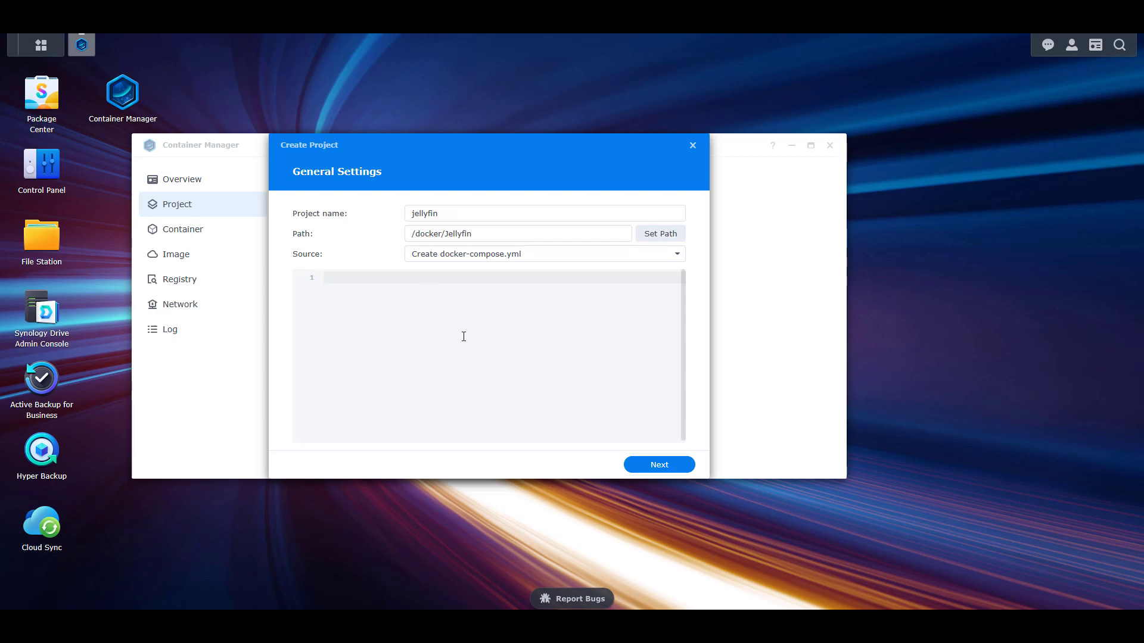
text(version: '3.5' services:   jellyfin:     image: jellyfin/jellyfin     container_name: jellyfin     network_mode: 'host'     volumes:       - /volume1/docker/Jellyfin/config:/config       - /volume1/docker/Jellyfin/cache:/cache       - /volume1/Media:/media     restart: 'unless-stopped')
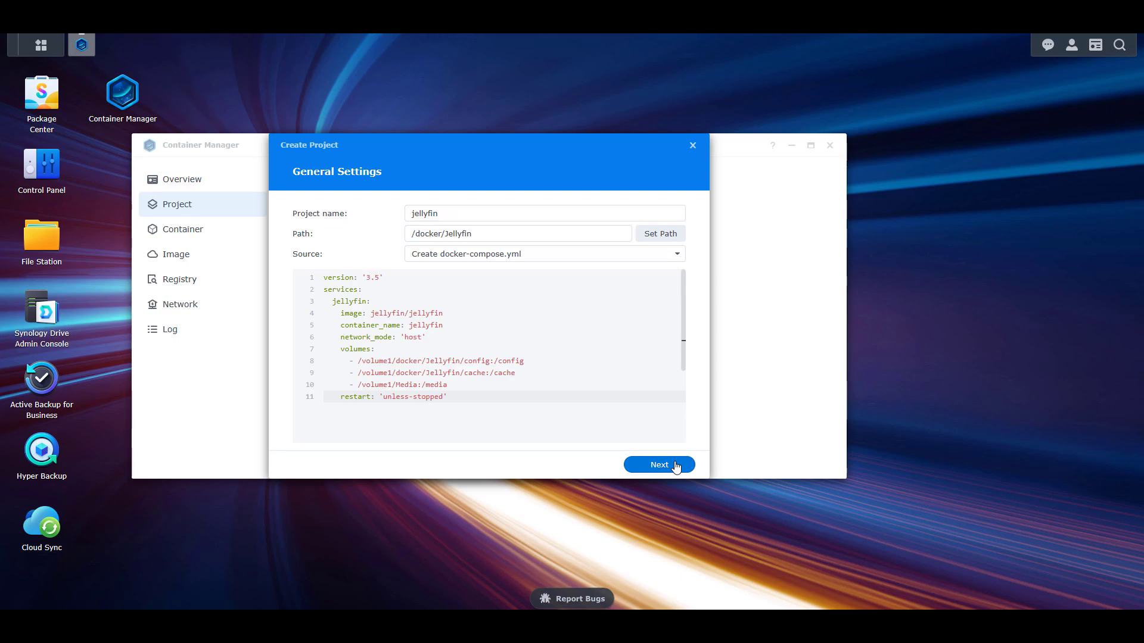
click(677, 466)
Step: Confirm the summary to build and start the jellyfin project, then dismiss the build log
click(676, 465)
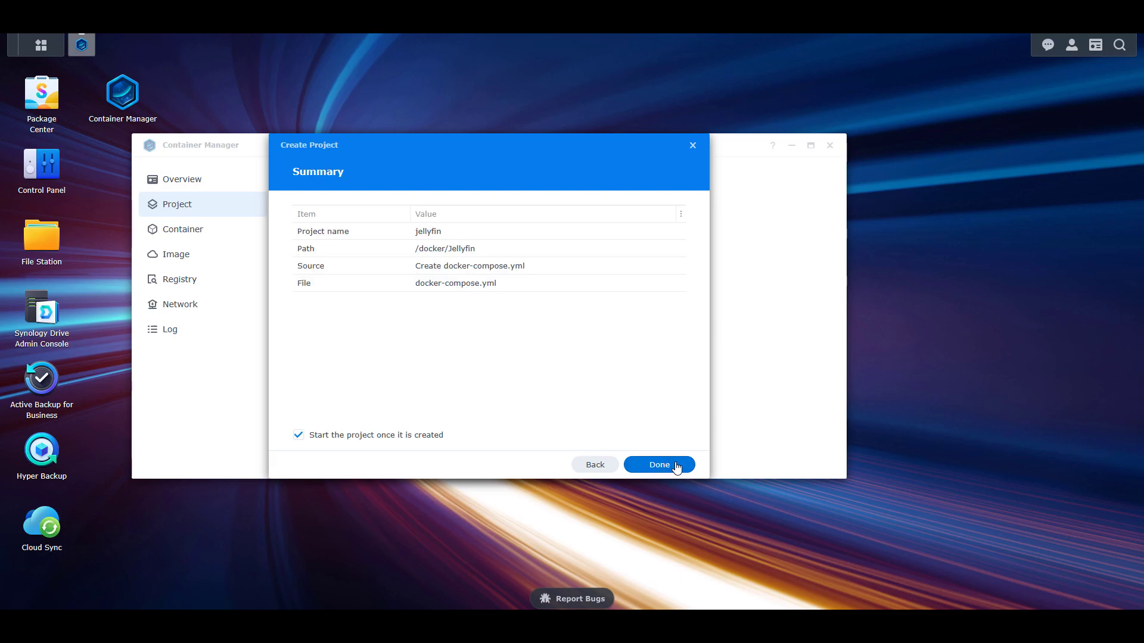
click(677, 465)
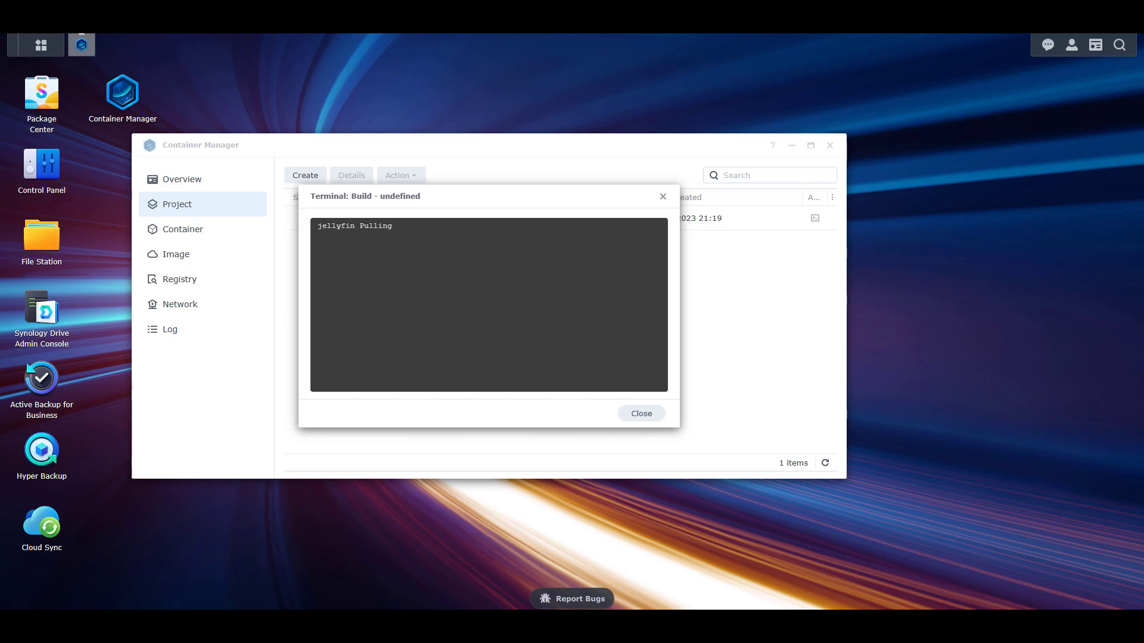
click(650, 412)
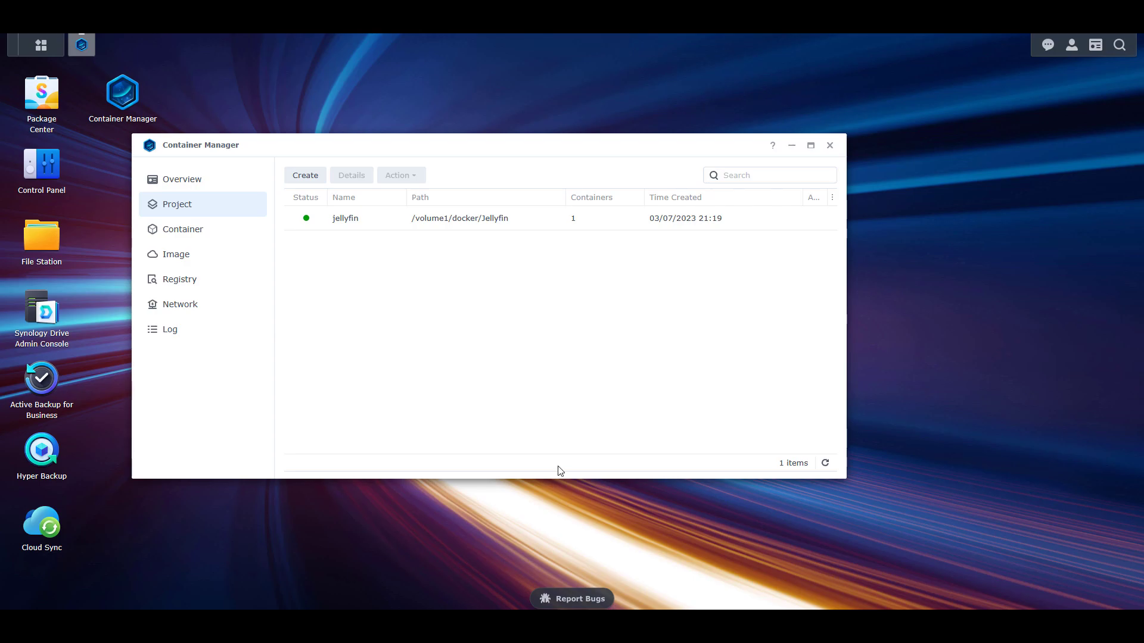
double_click(52, 241)
click(122, 241)
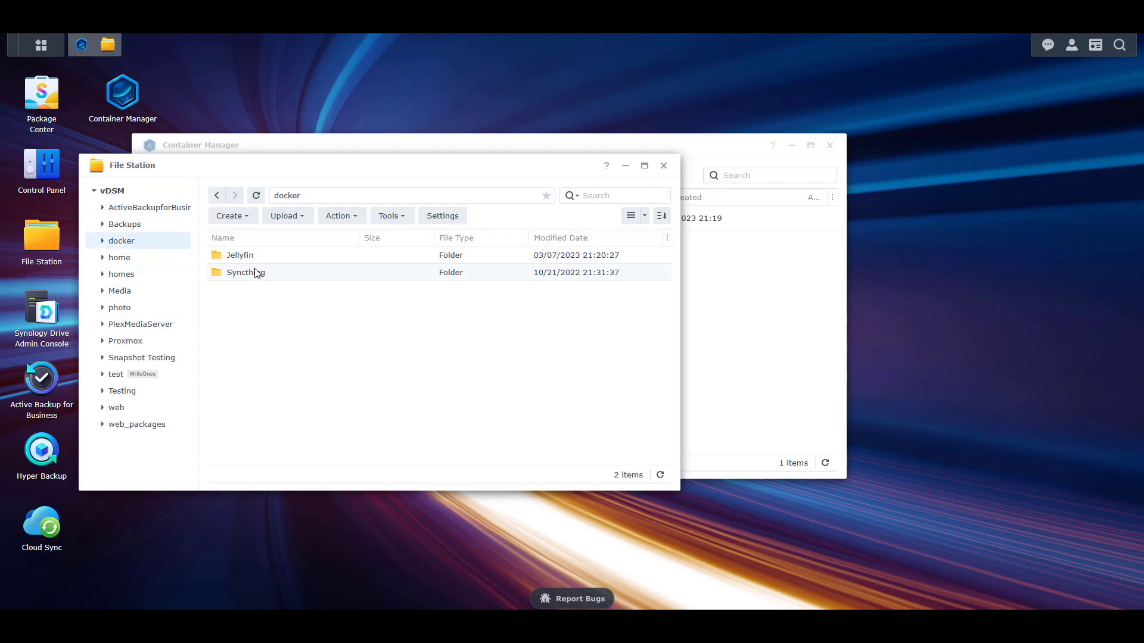
double_click(241, 257)
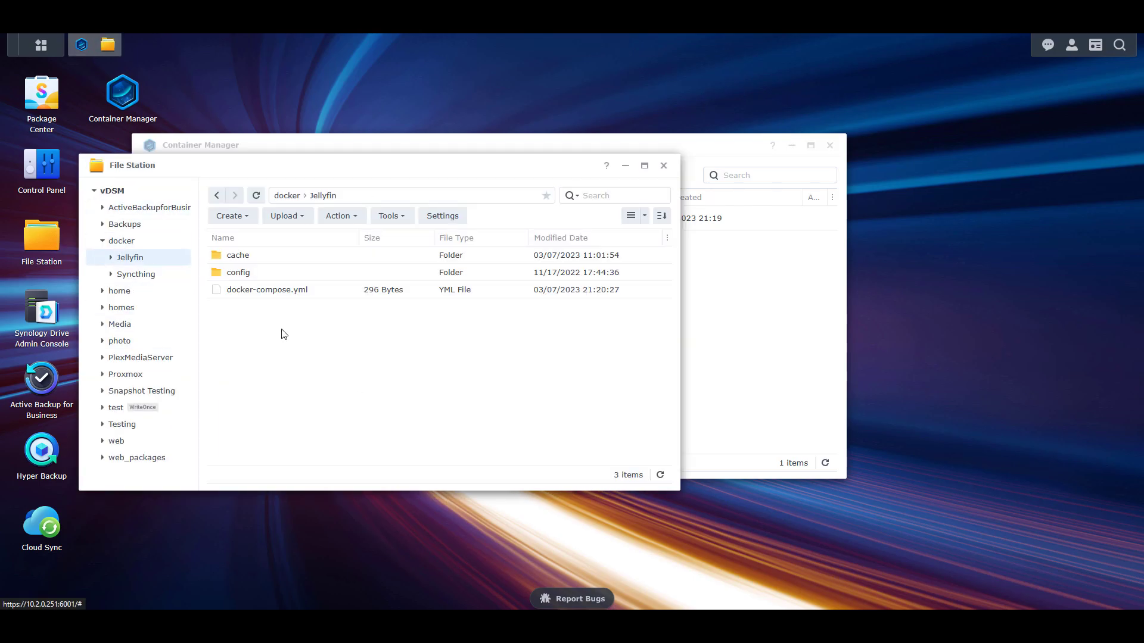
click(362, 395)
click(664, 165)
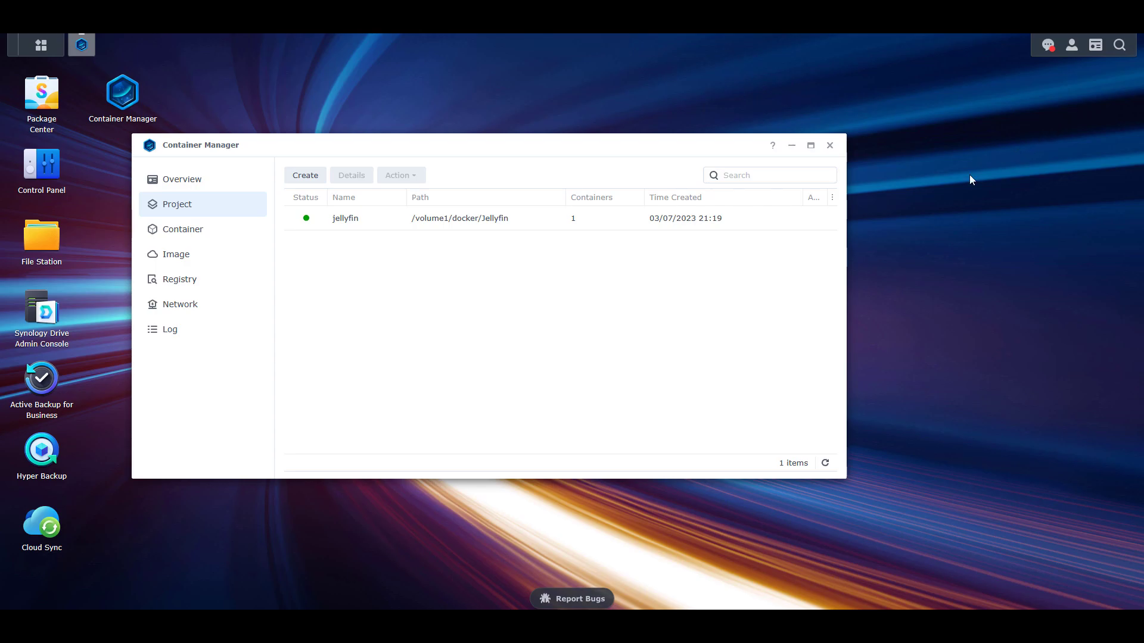
Step: From the Image list, confirm updating the jellyfin/jellyfin image to its latest version
click(204, 257)
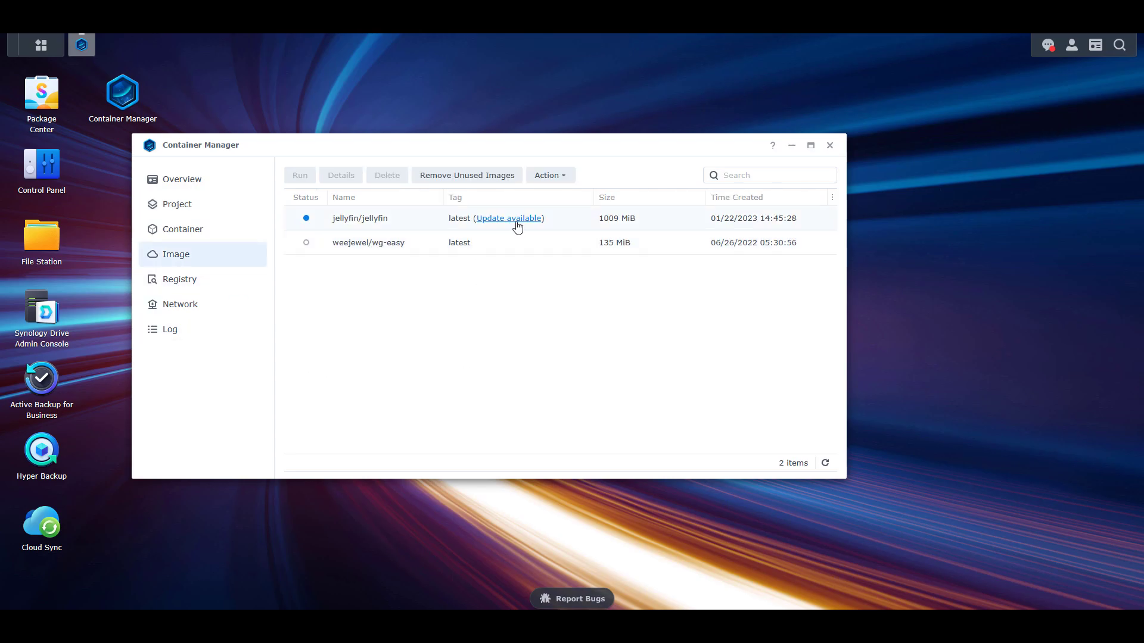
click(517, 220)
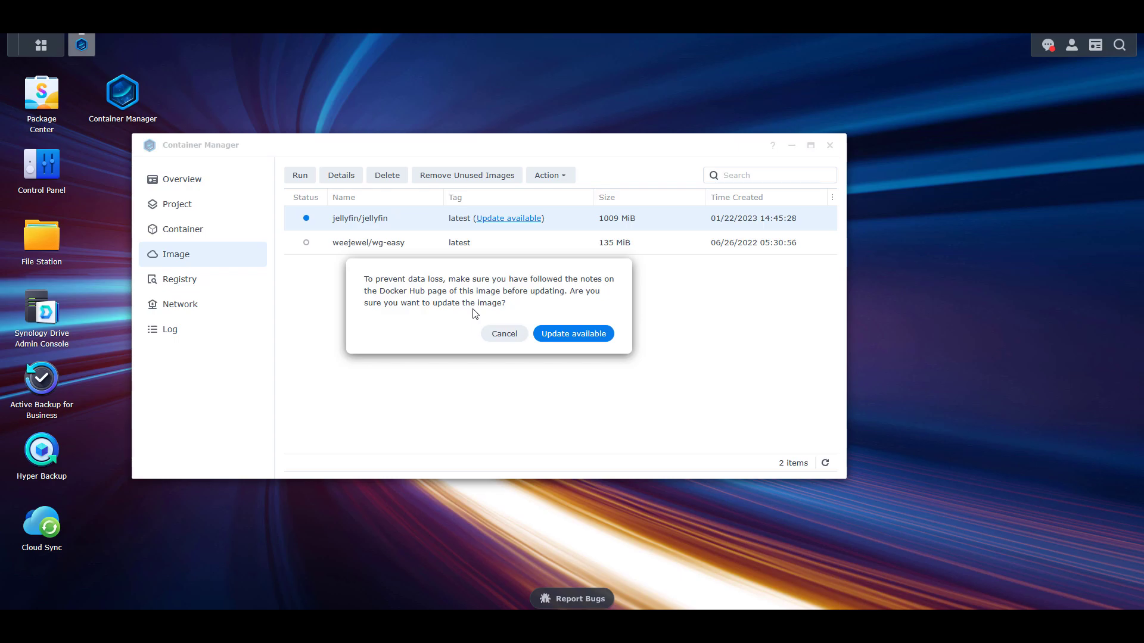
click(588, 337)
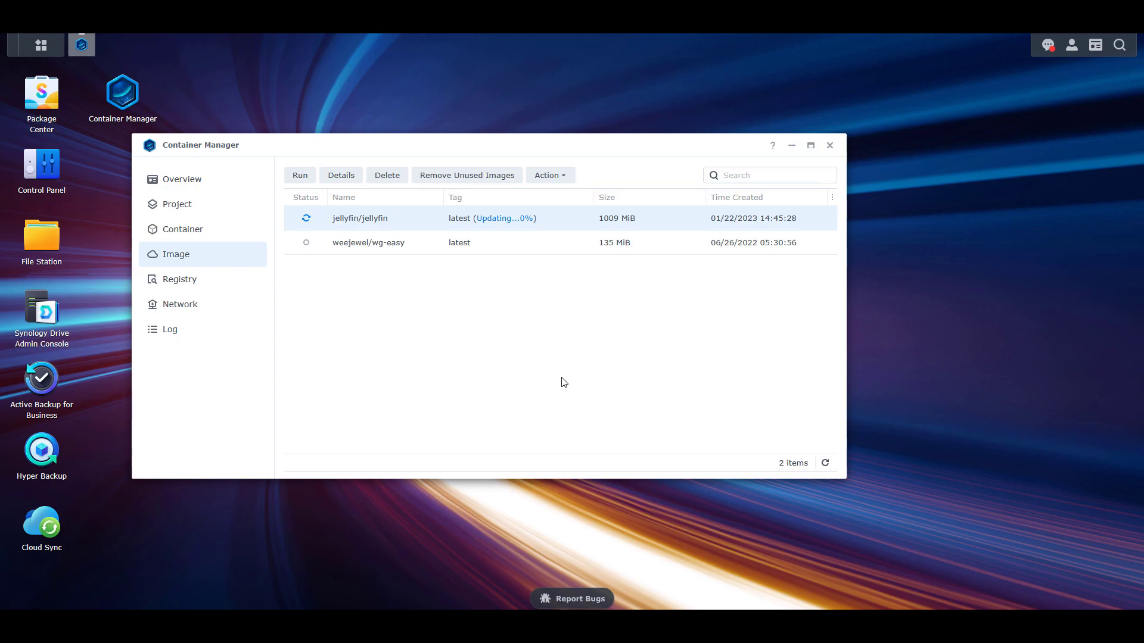
Step: Show the container list with the jellyfin container running
click(232, 235)
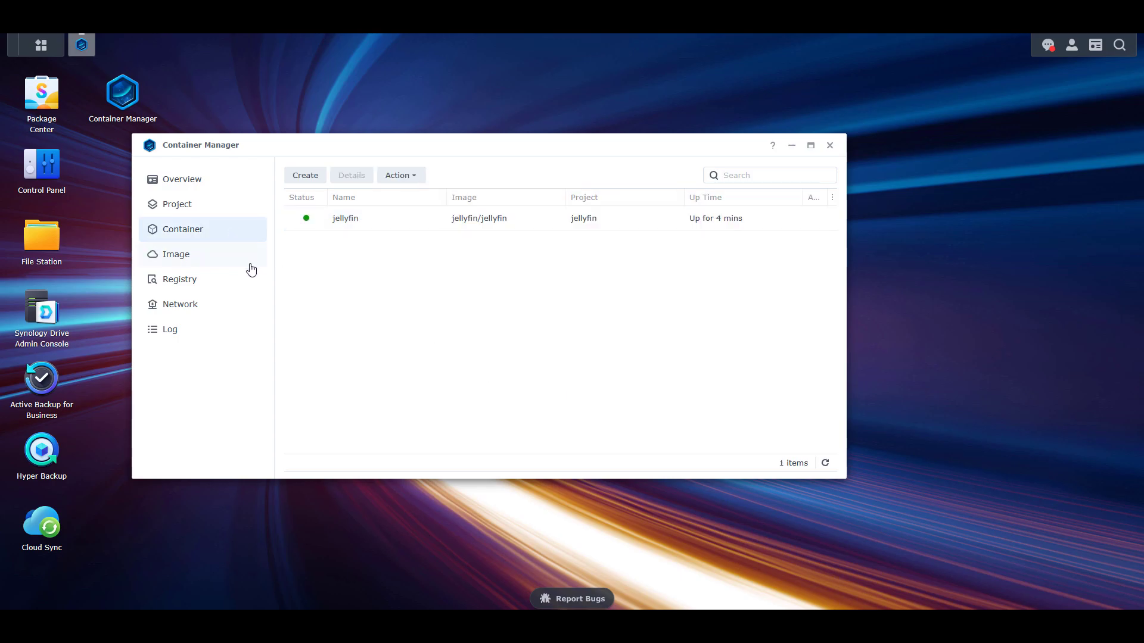